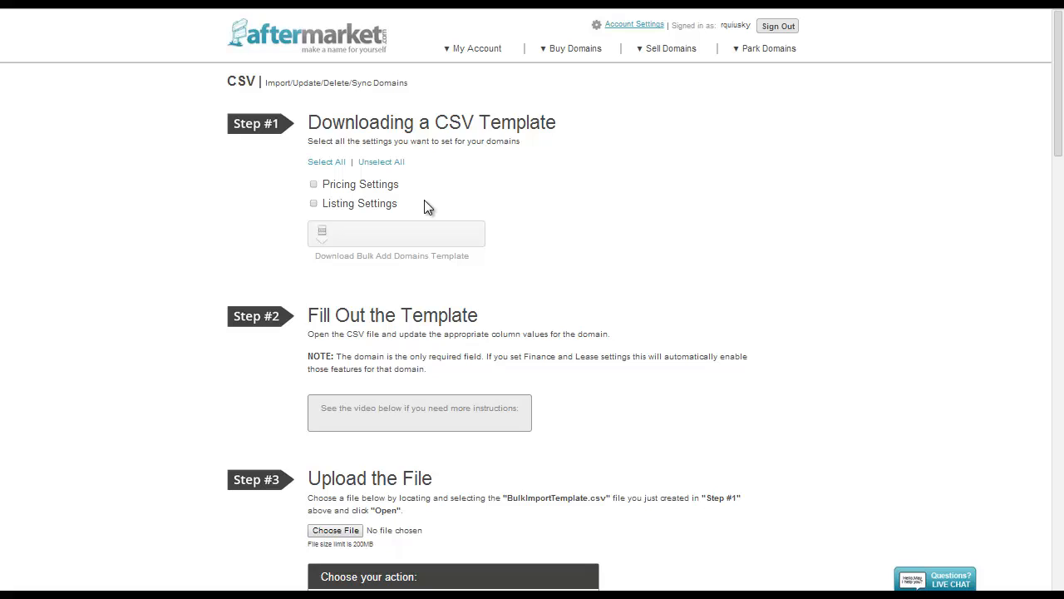
Step: Download the bulk domains CSV template with pricing and listing settings included, and open BulkImportTemplate.csv in Excel
click(314, 185)
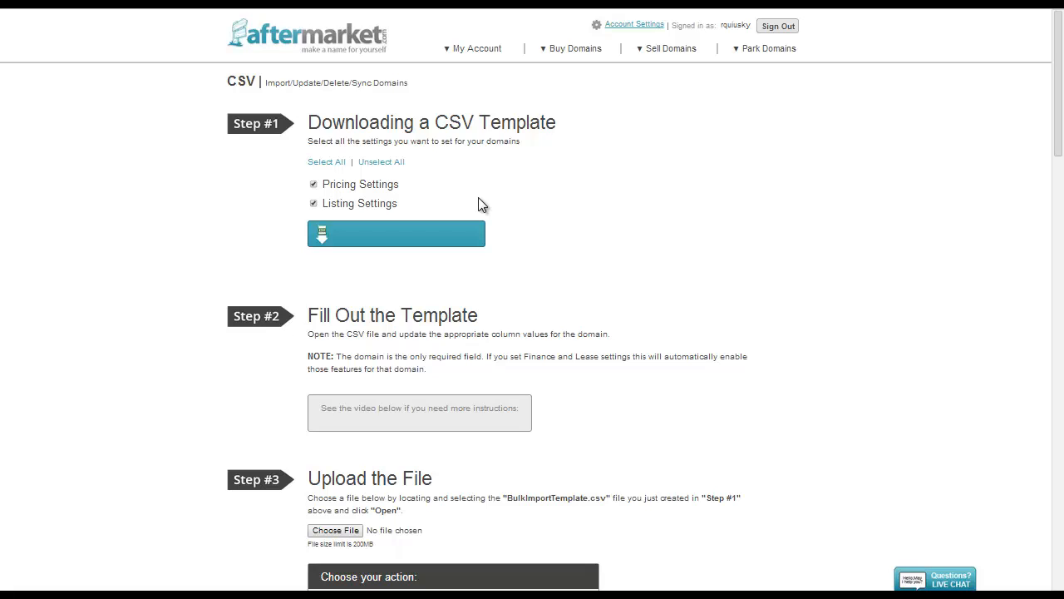
click(405, 241)
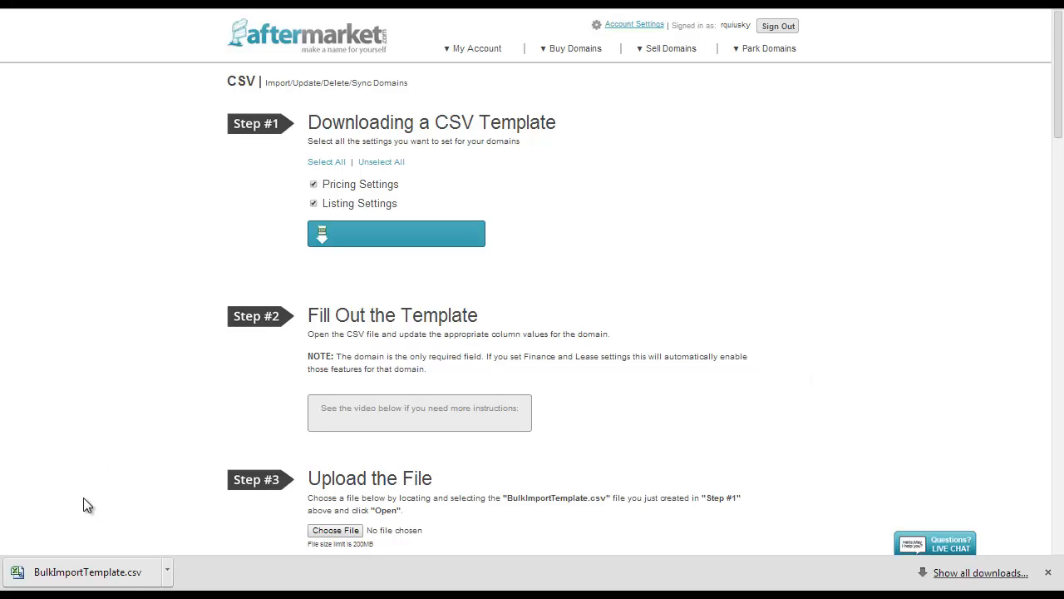
click(123, 576)
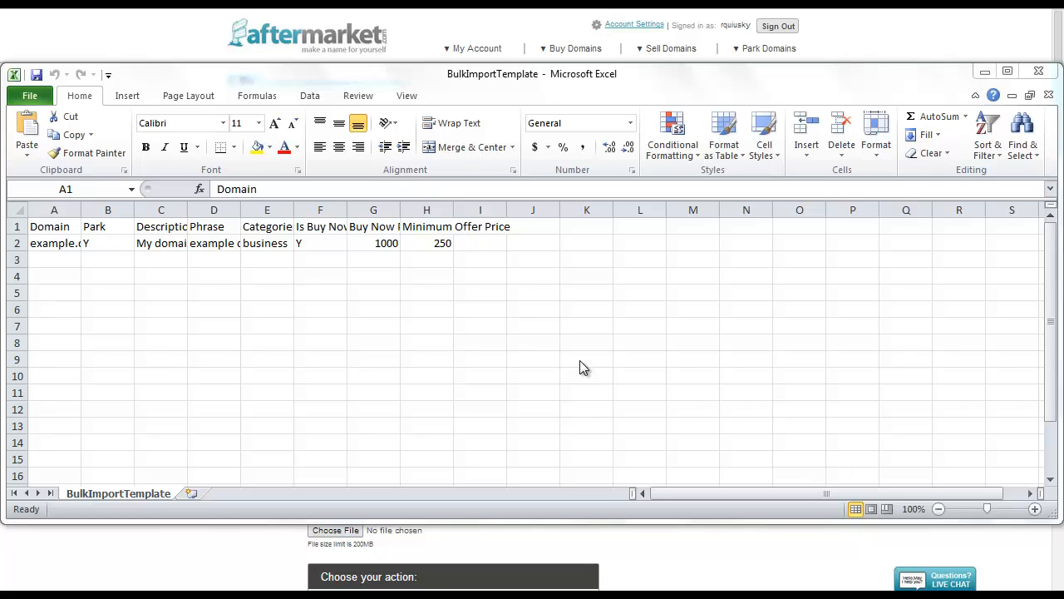
Step: Auto-fit the widths of the Domain, Description, Phrase, Categories, Is Buy Now, Buy Now Price and Minimum Offer Price columns to their contents
key(ctrl+z)
double_click(81, 208)
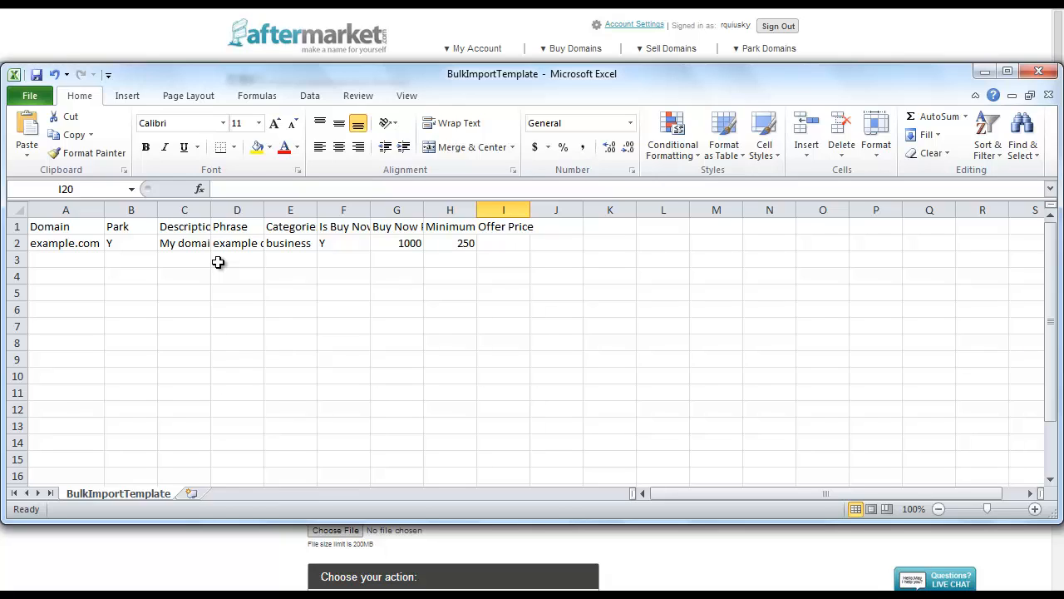
double_click(211, 209)
double_click(336, 209)
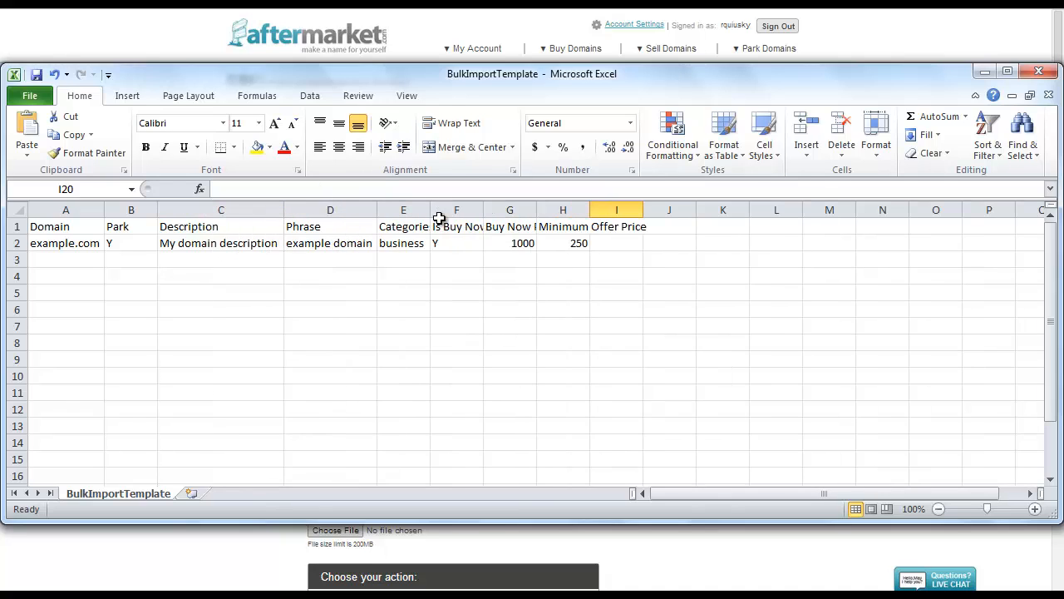
double_click(431, 209)
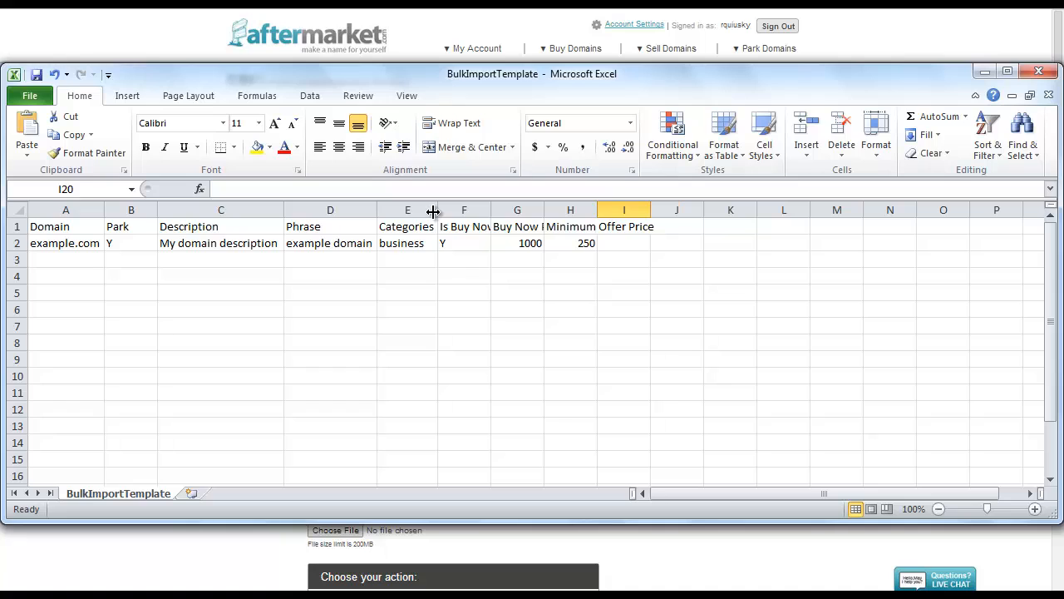
double_click(491, 210)
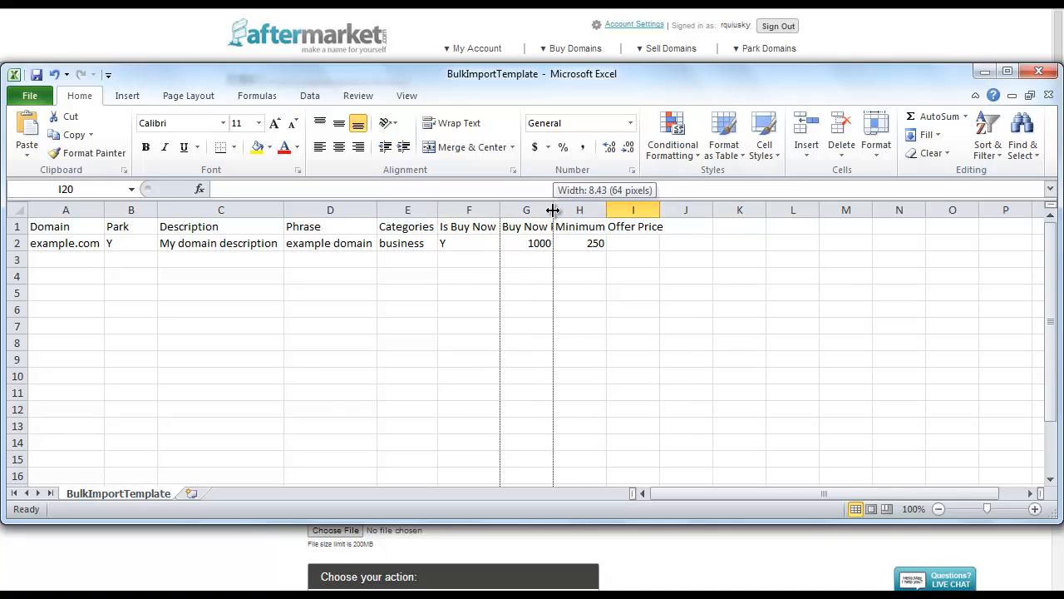
double_click(553, 210)
double_click(634, 211)
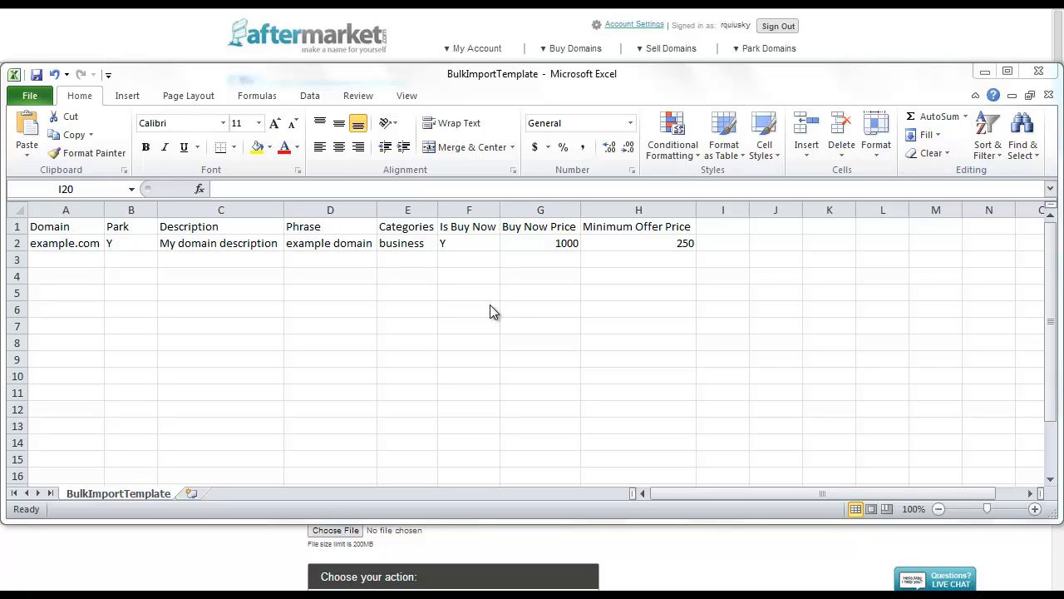
Step: Enter Domain1.com as the domain in row 3, with Y for Park
click(77, 259)
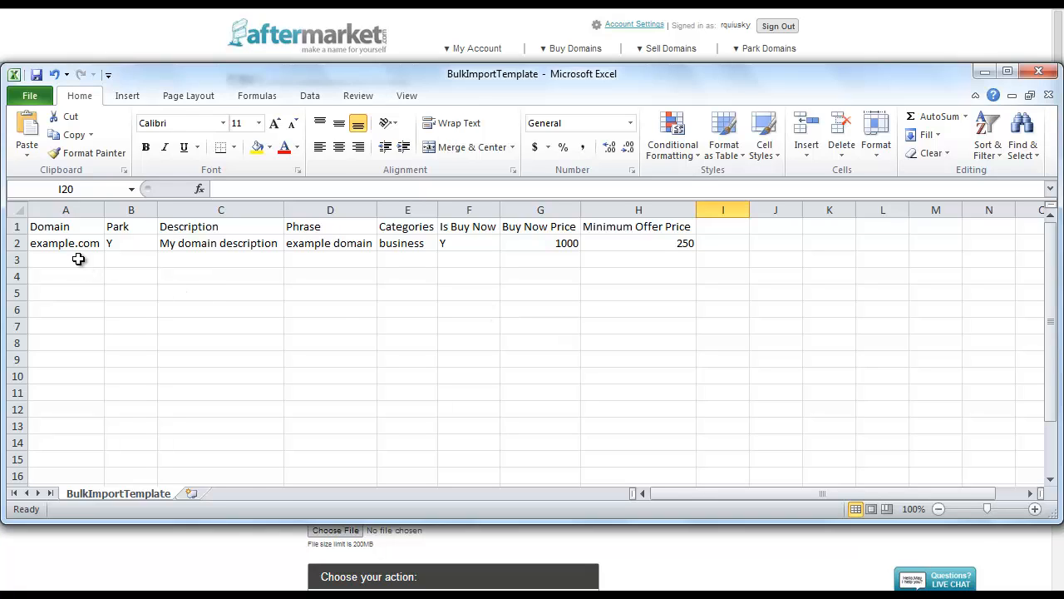
text(Don)
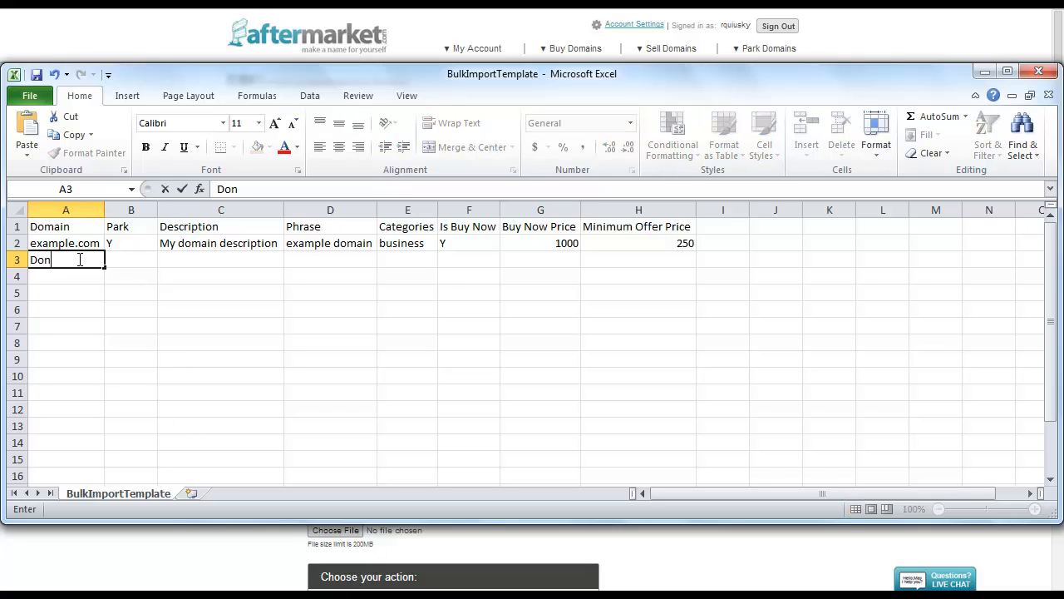
key(BackSpace)
text(main1.com)
key(Tab)
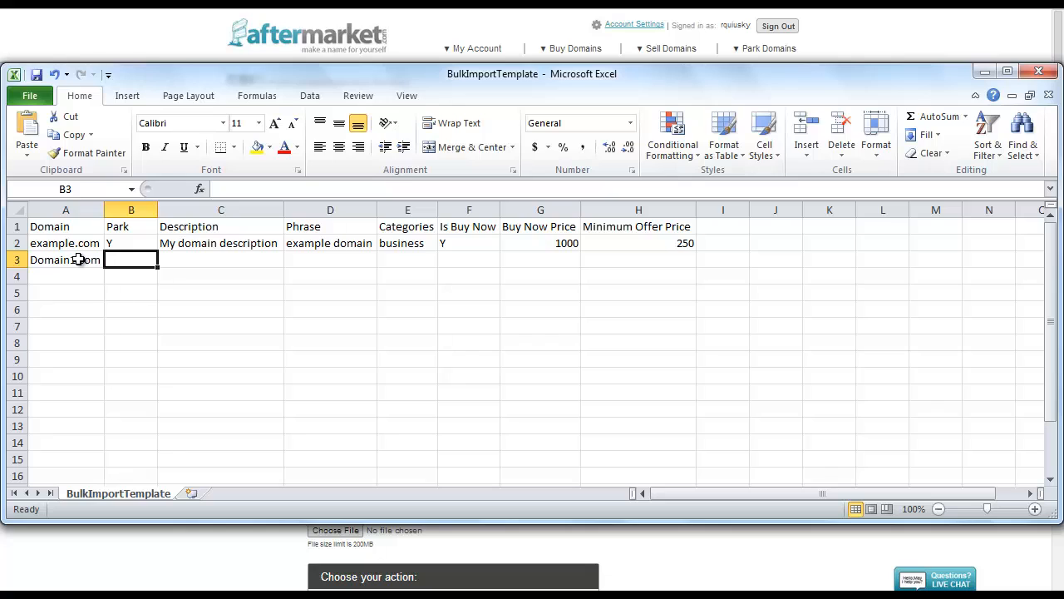
text(Y)
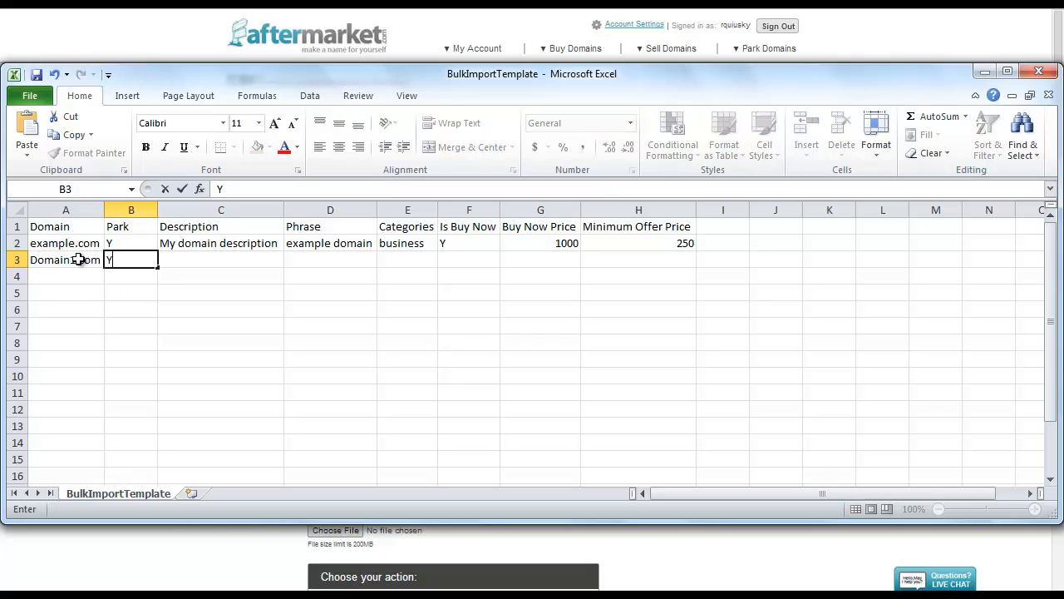
key(Tab)
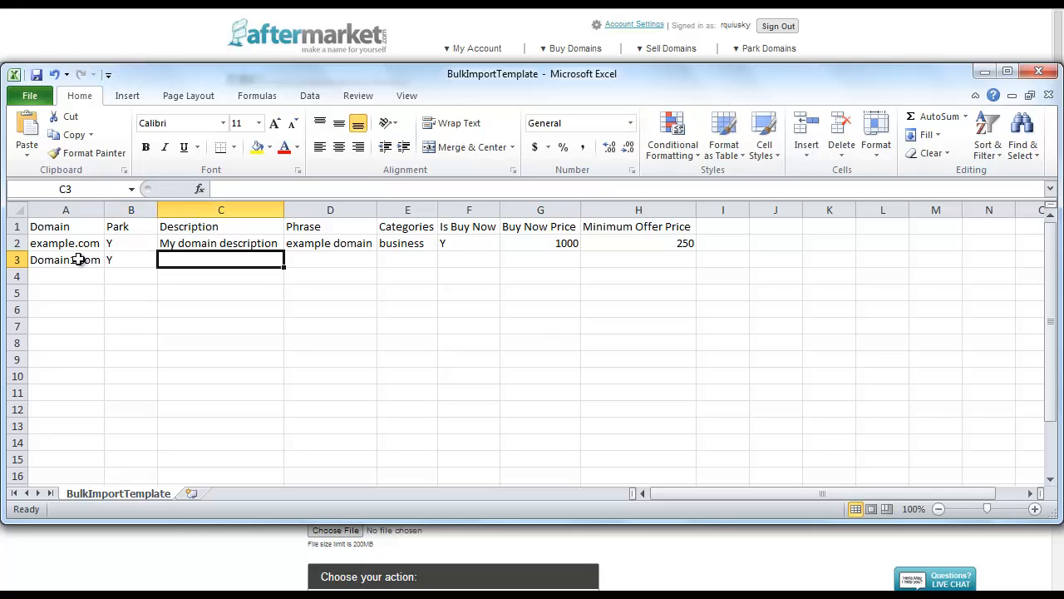
Step: Fill in row 3's Description with "This is Domain1.com" and its Phrase with "Domain1"
text(T)
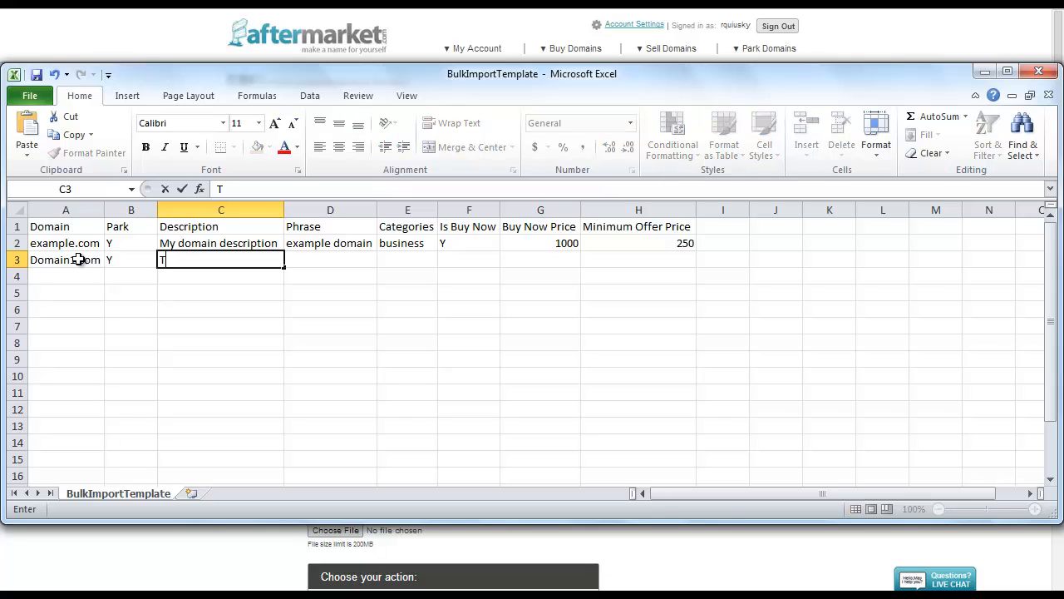
text(his is Domain1.com)
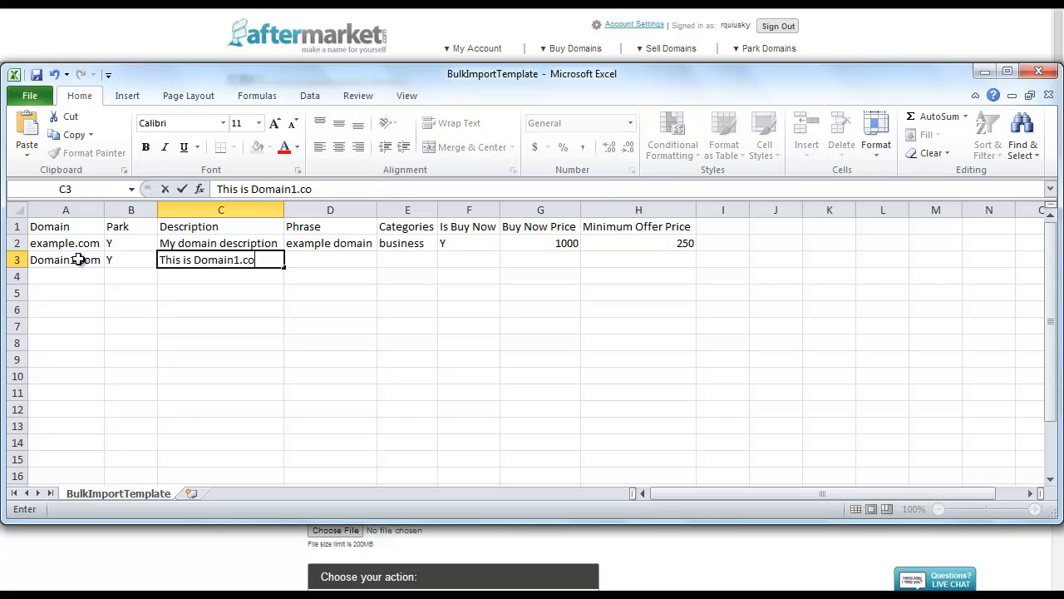
key(Tab)
text(D)
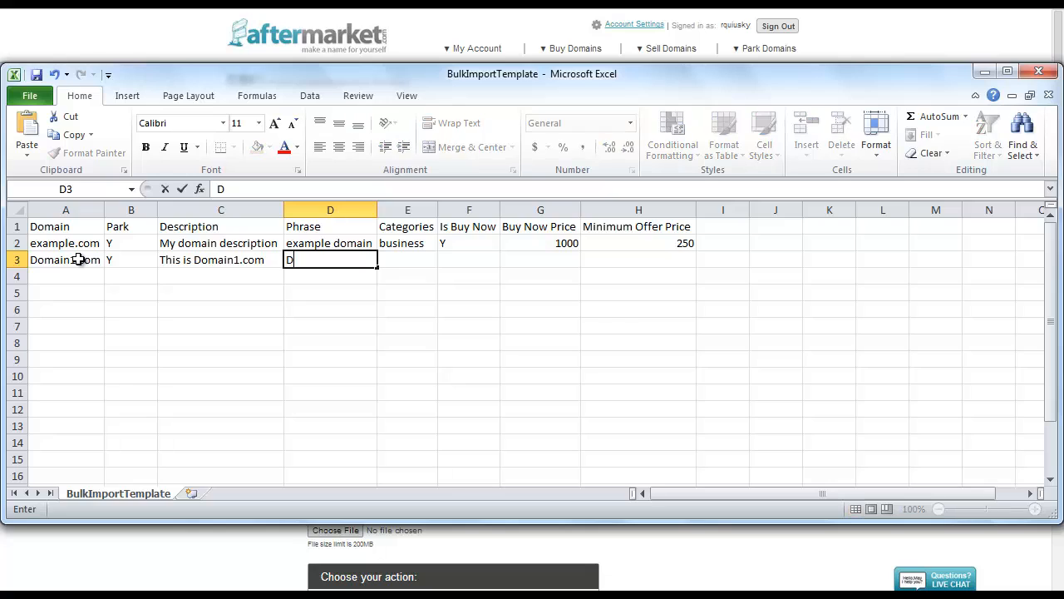
text(omain1)
key(Tab)
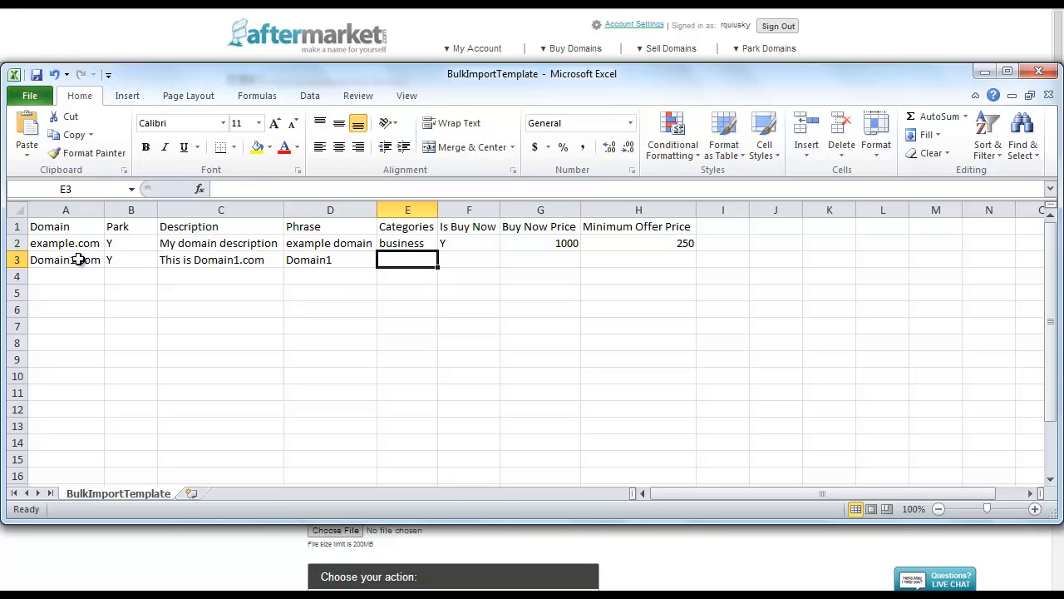
Step: Set the category of Domain1.com to business and its Is Buy Now value to Y
text(business)
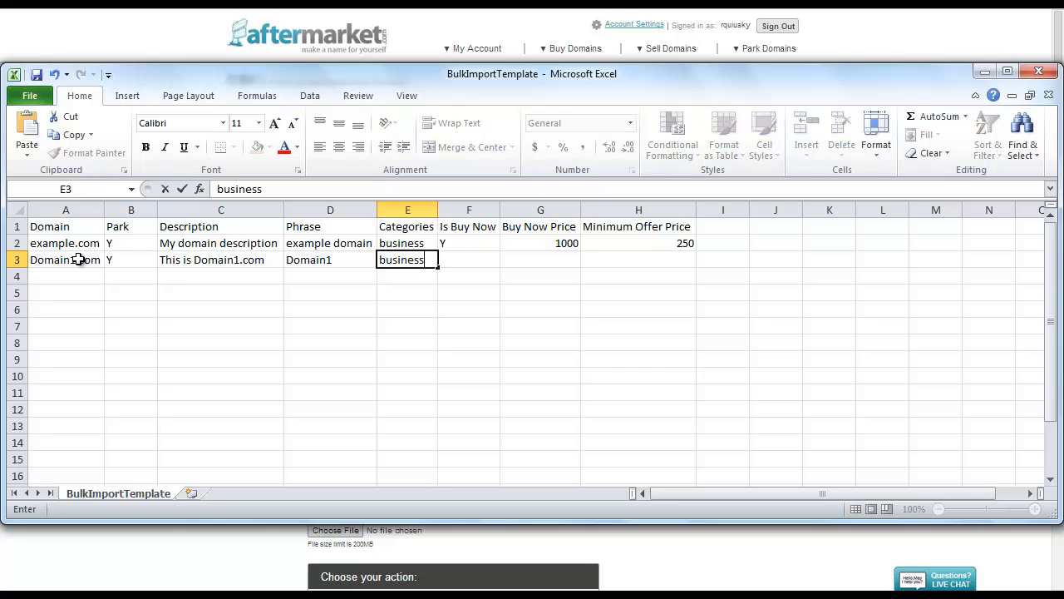
key(Tab)
text(Y)
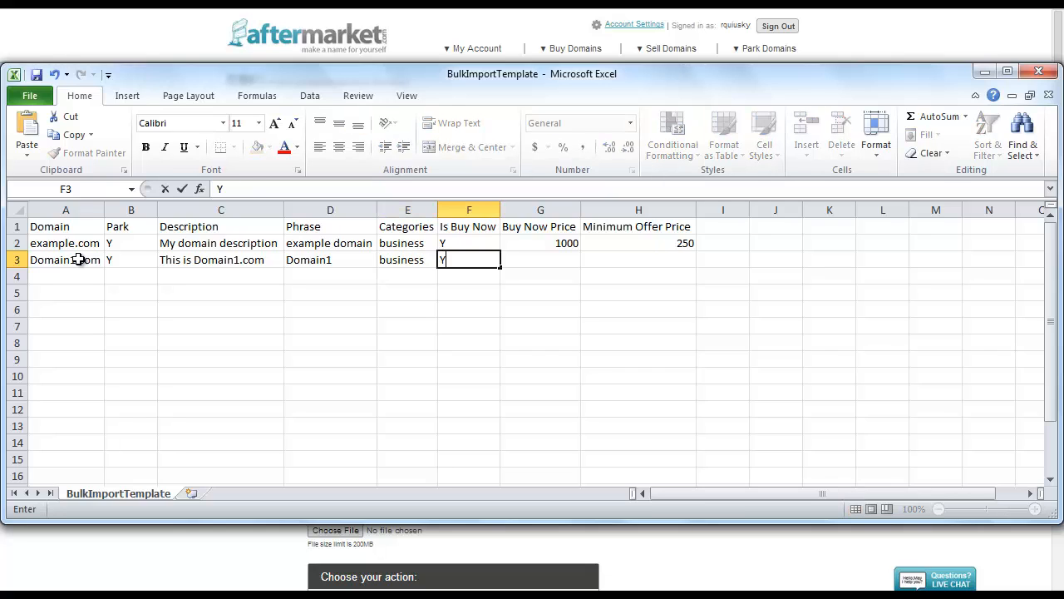
key(Tab)
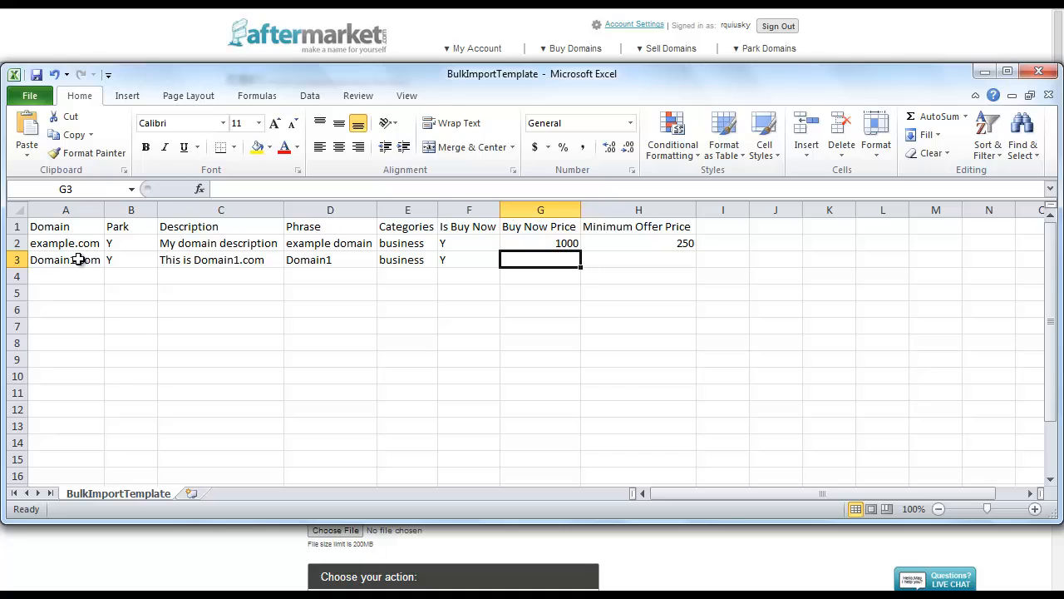
Step: Enter a Buy Now Price of 5000 and a Minimum Offer Price of 500 for Domain1.com
text(5000)
key(Tab)
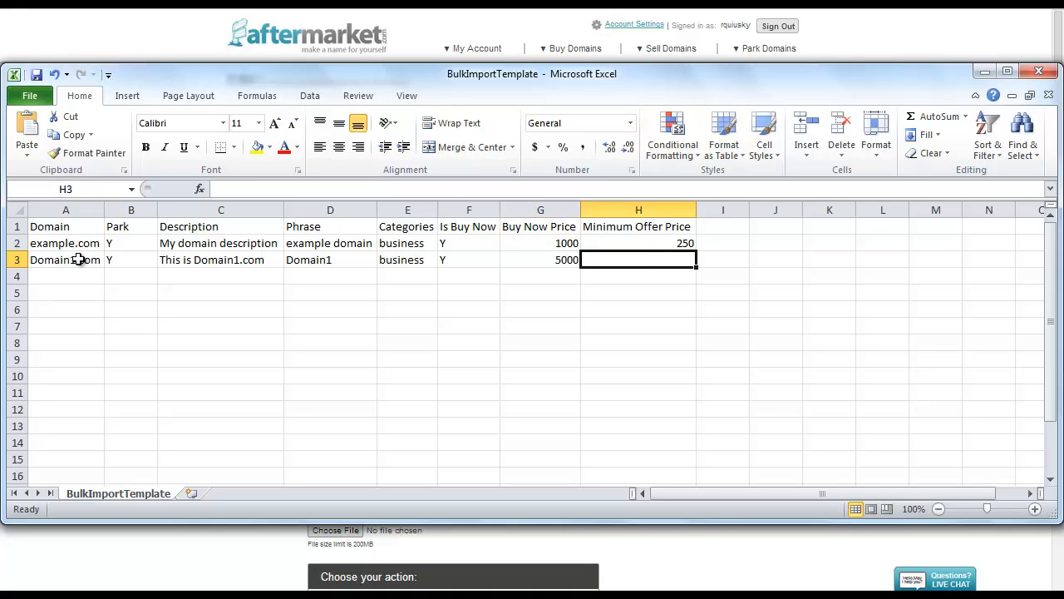
text(500)
key(Return)
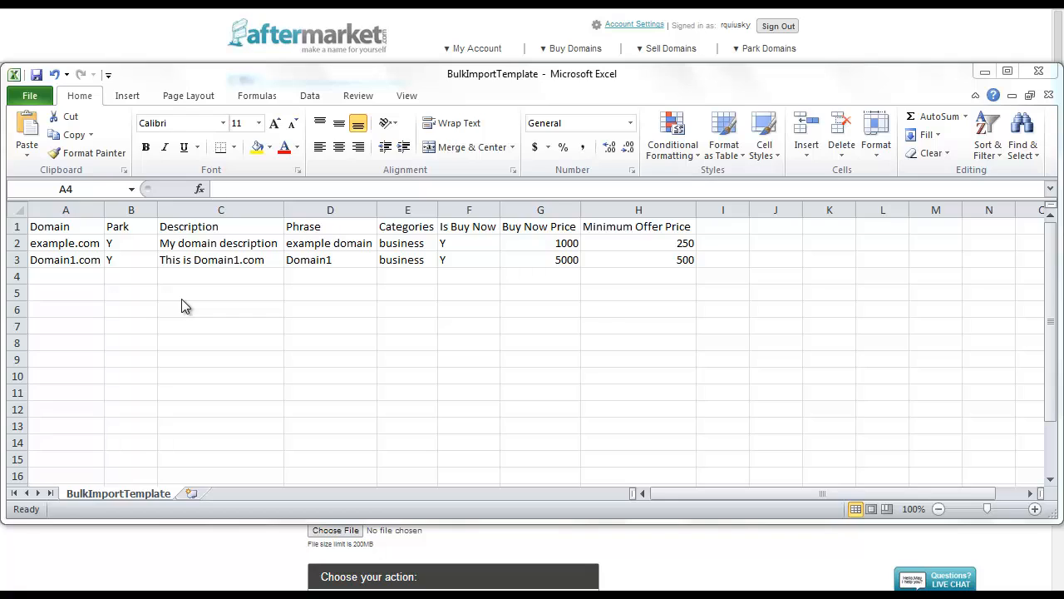
Step: Save the BulkImportTemplate workbook, keeping it in the comma-delimited CSV format
click(98, 278)
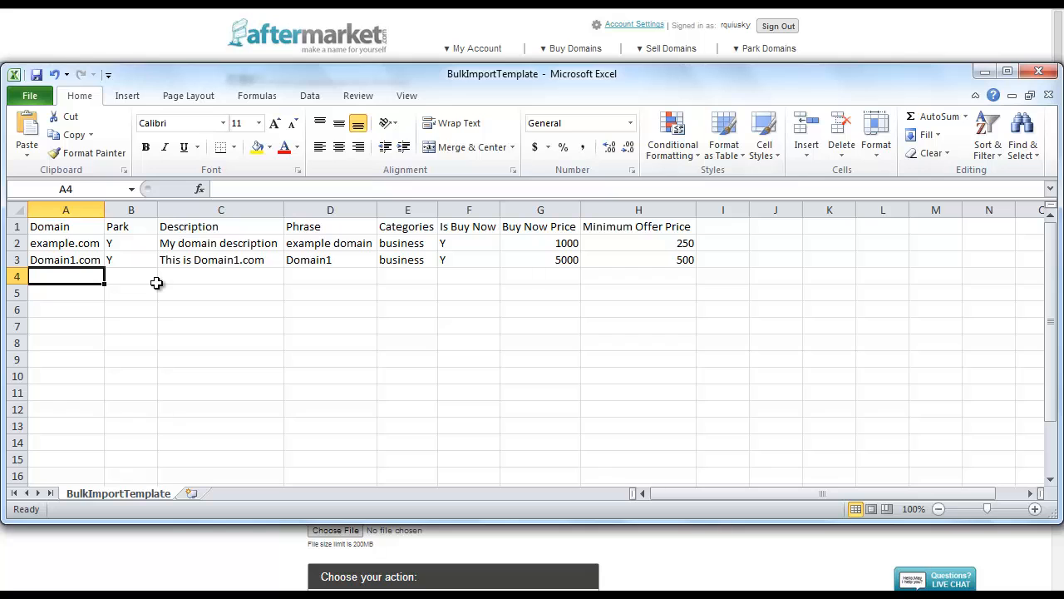
click(17, 98)
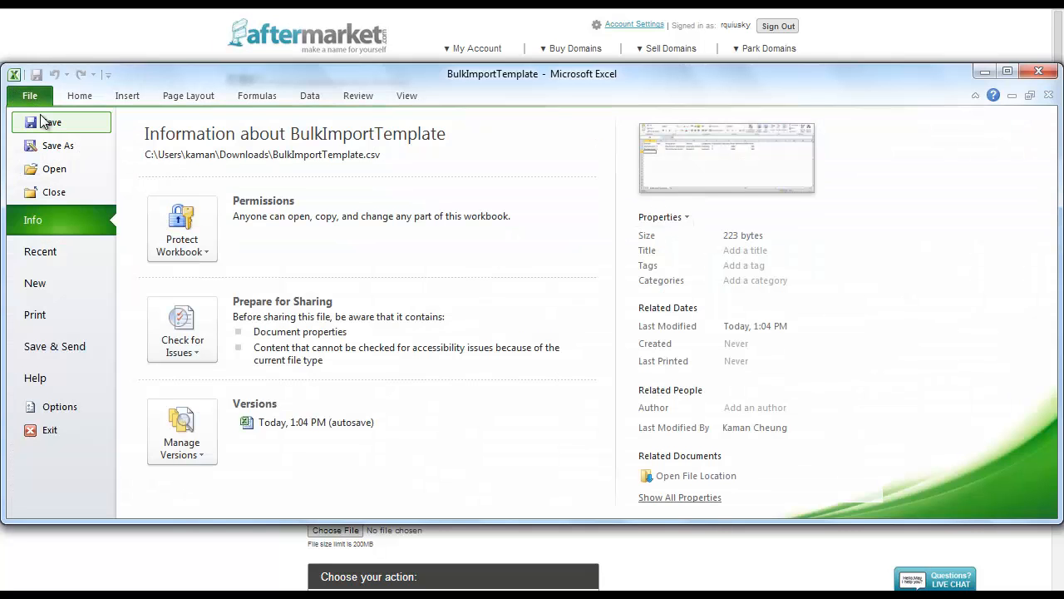
click(43, 121)
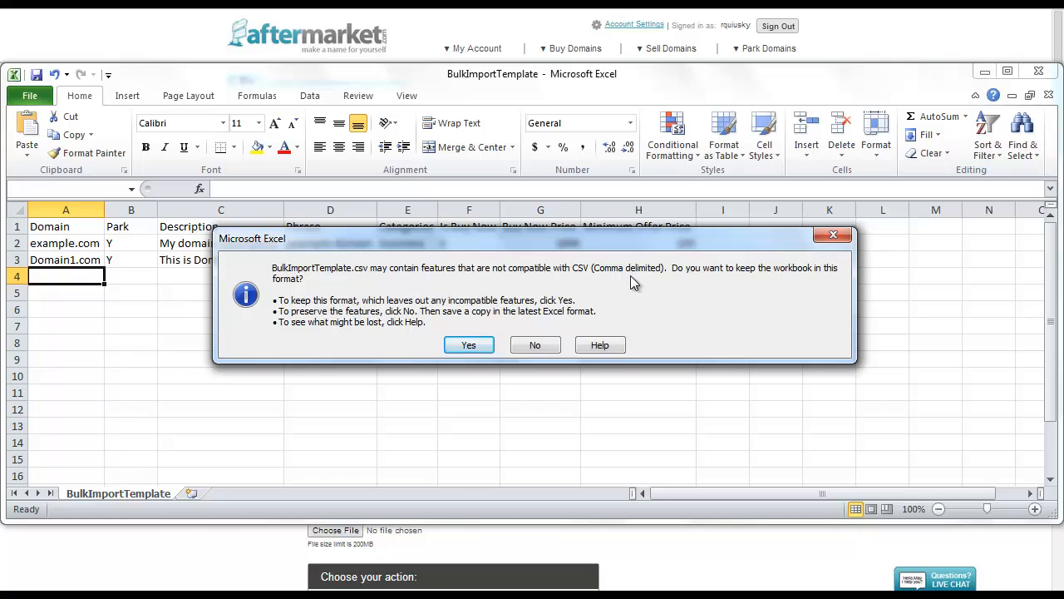
click(468, 346)
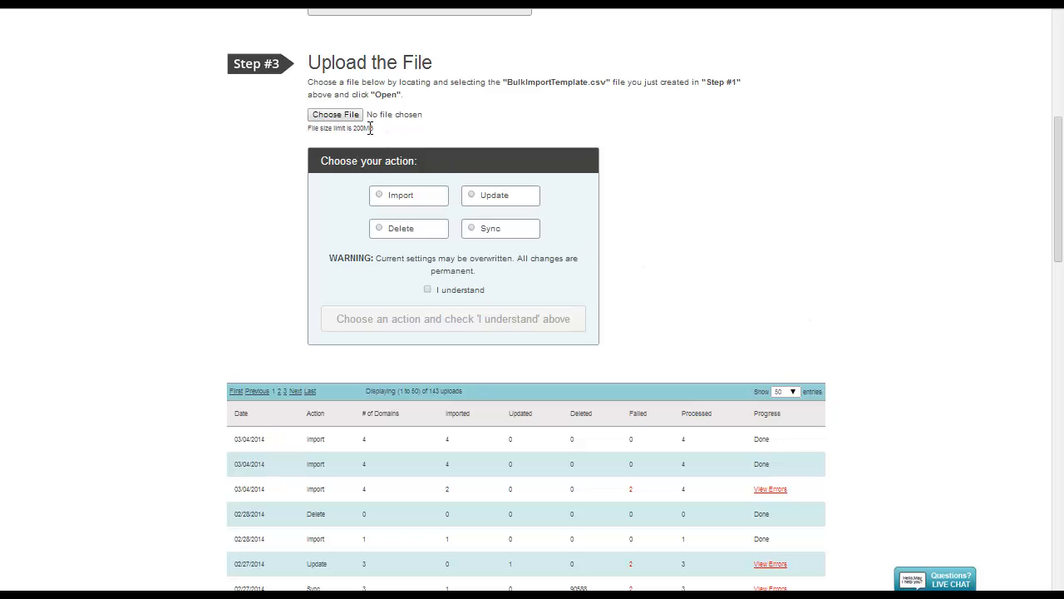
Step: Switch back to the Aftermarket.com CSV page and choose BulkImportTemplate.csv as the file to upload
click(341, 116)
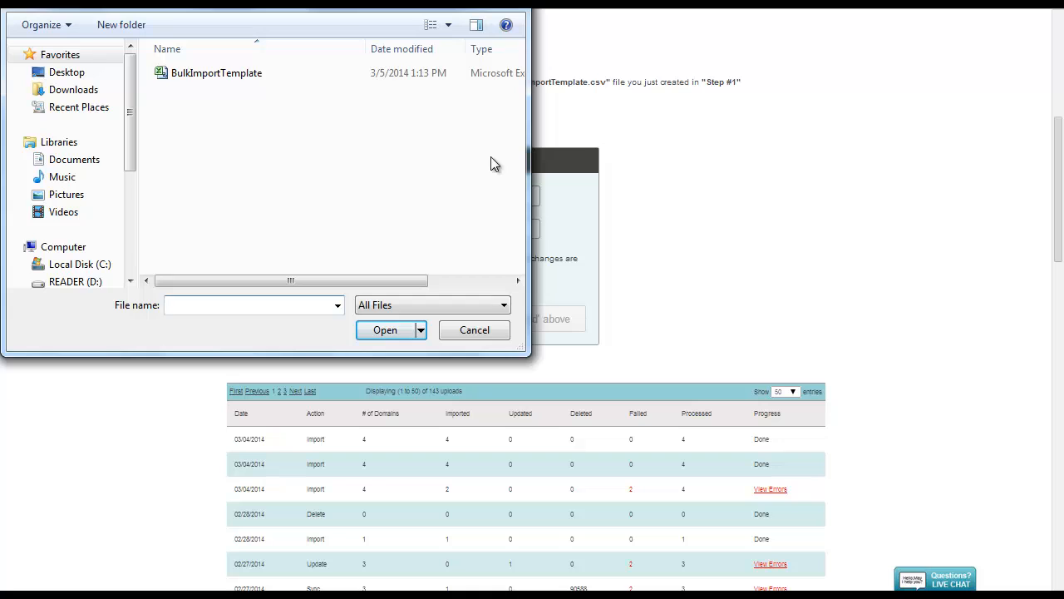
click(213, 74)
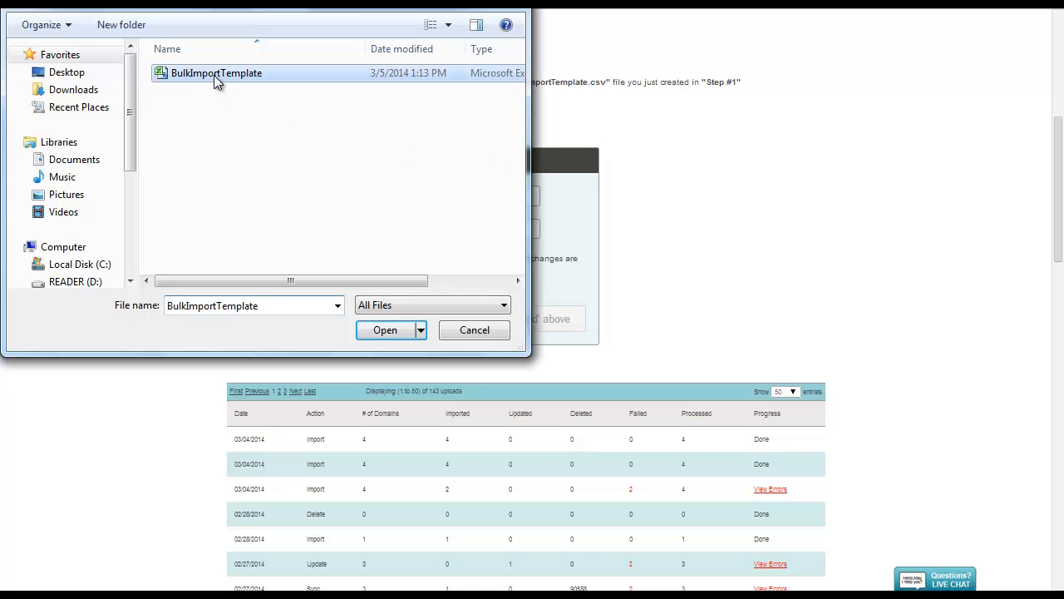
click(390, 330)
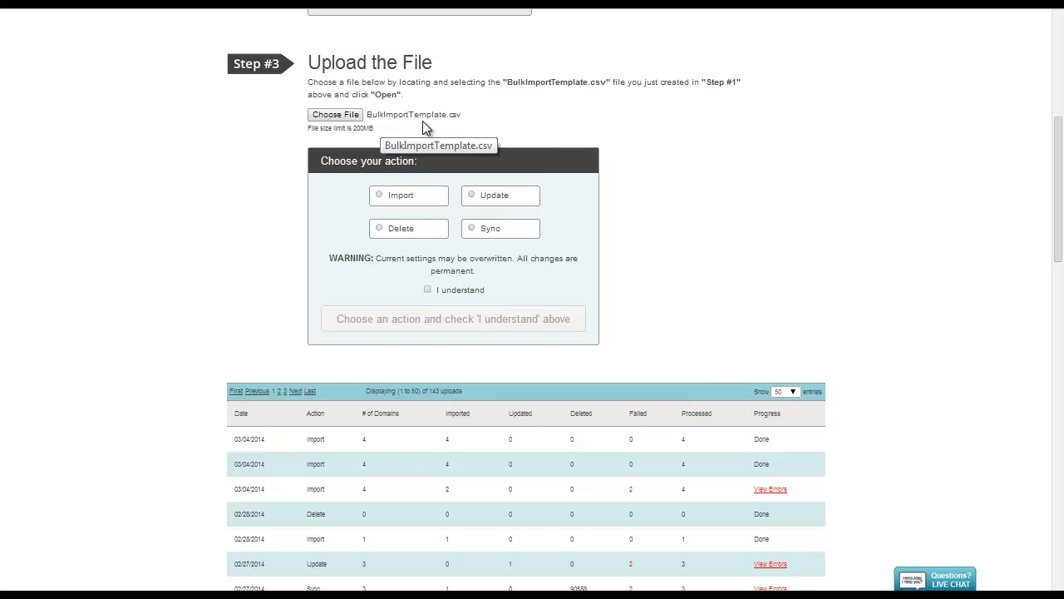
Step: Choose Sync as the upload action, acknowledge the overwrite warning and submit the file
click(381, 194)
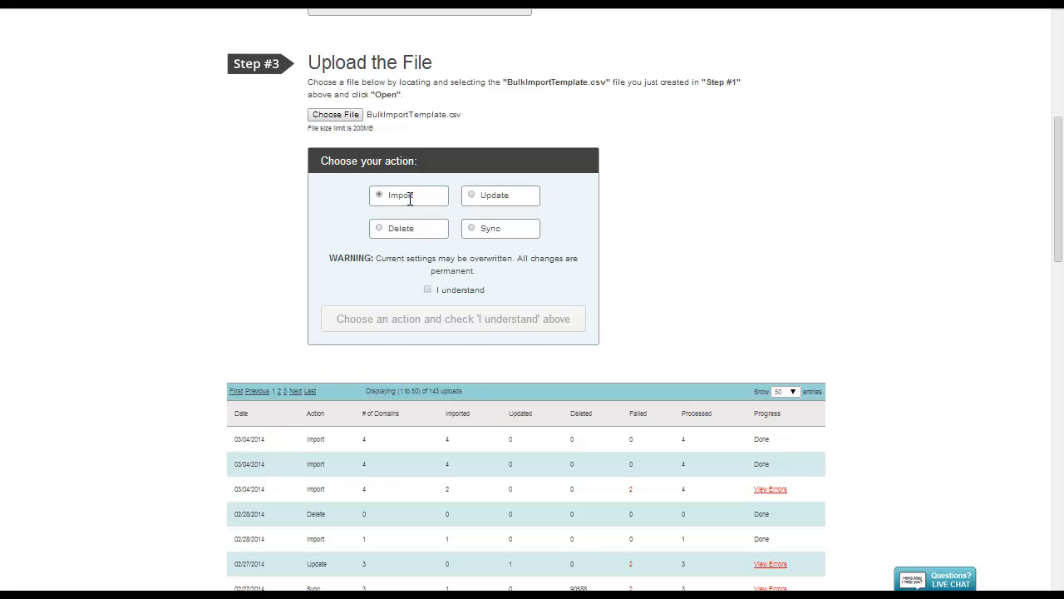
click(472, 230)
click(426, 289)
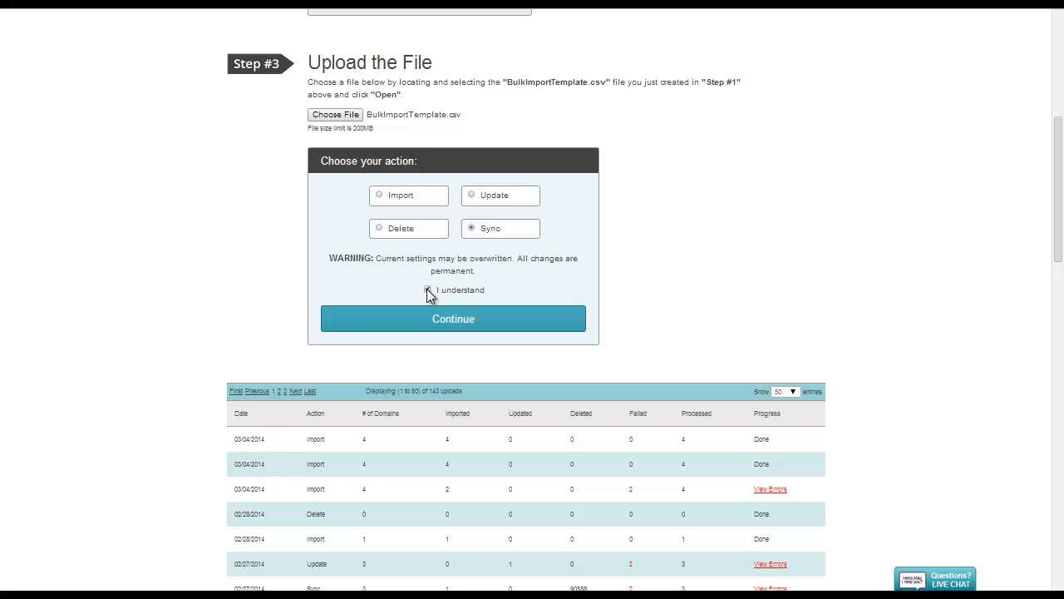
click(391, 323)
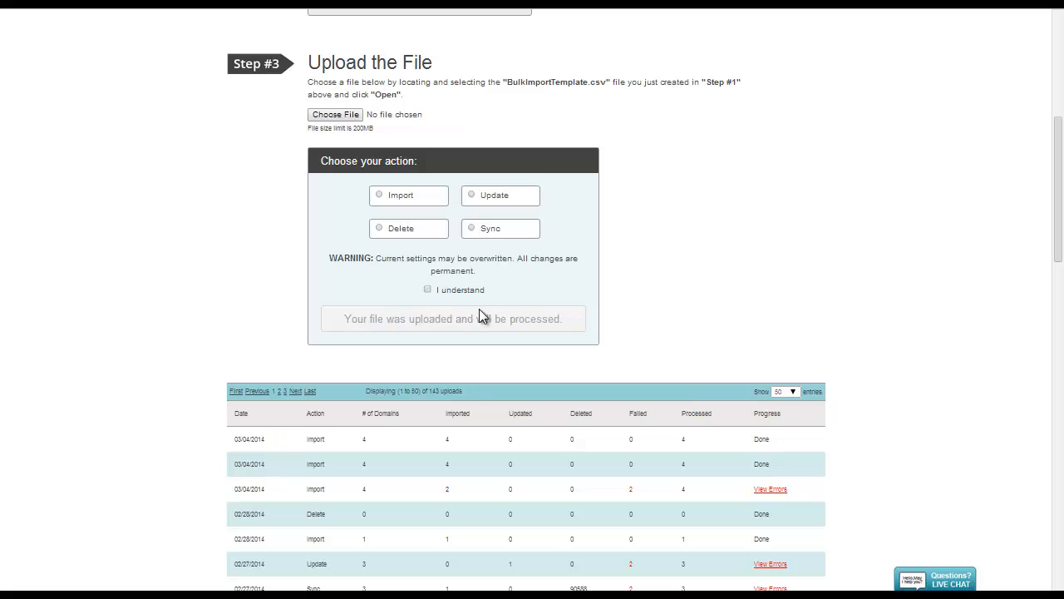